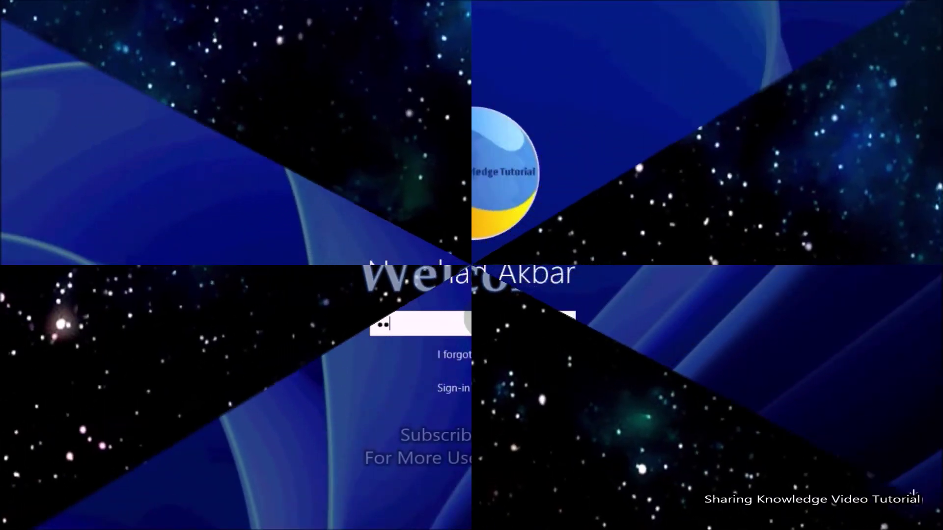
Step: Try two incorrect PINs and dismiss each incorrect-PIN message
text(12)
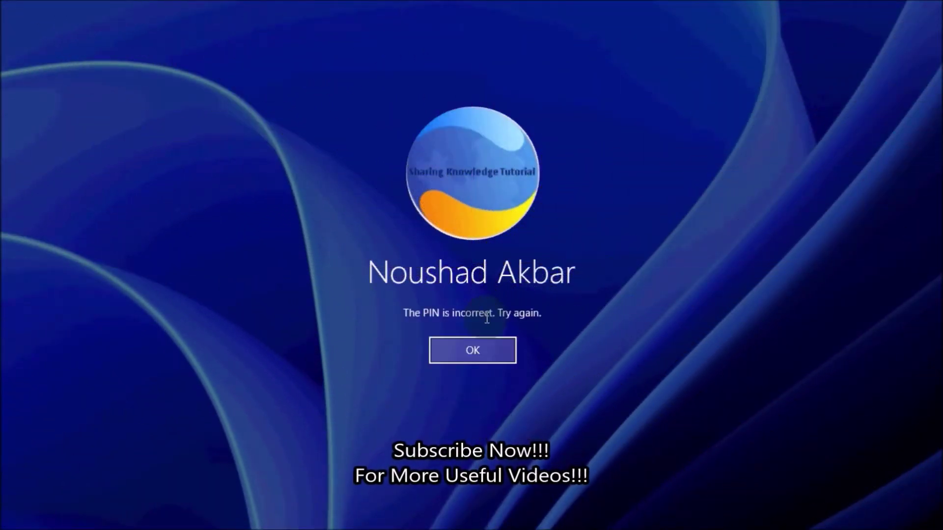
click(485, 352)
text(12345)
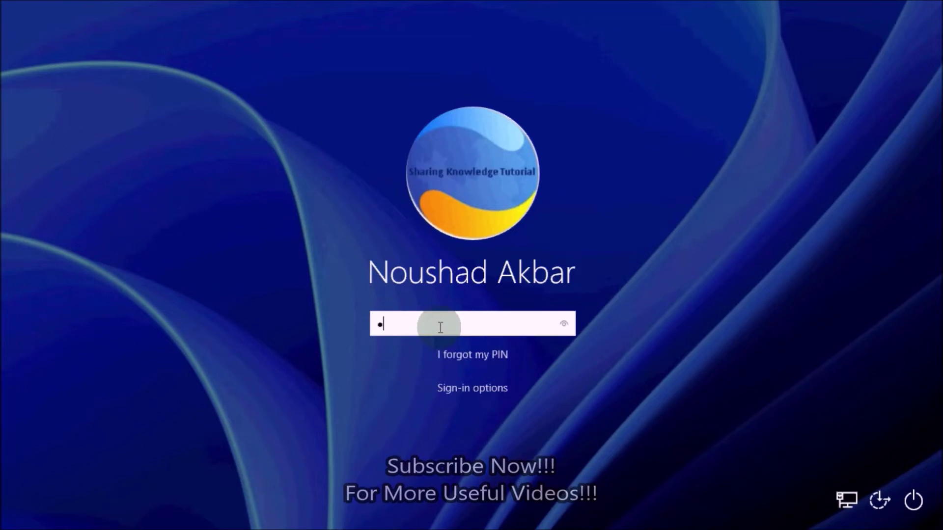
key(Return)
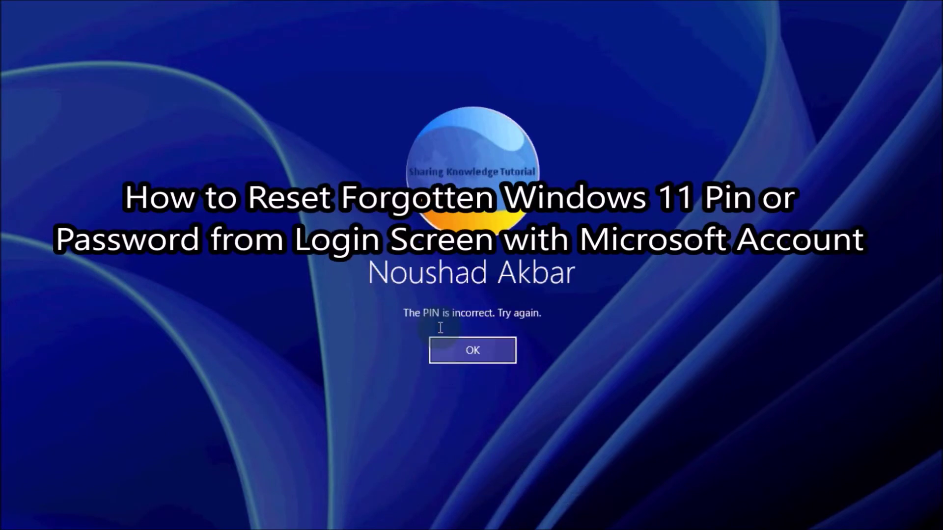
click(485, 349)
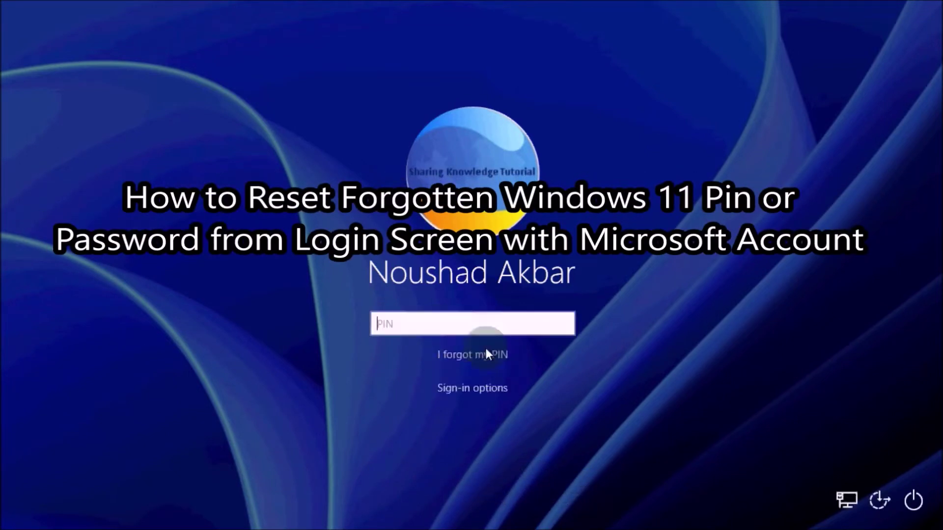
Step: Try signing in with a password, dismiss the rejection, and switch back to PIN sign-in
click(474, 391)
click(493, 404)
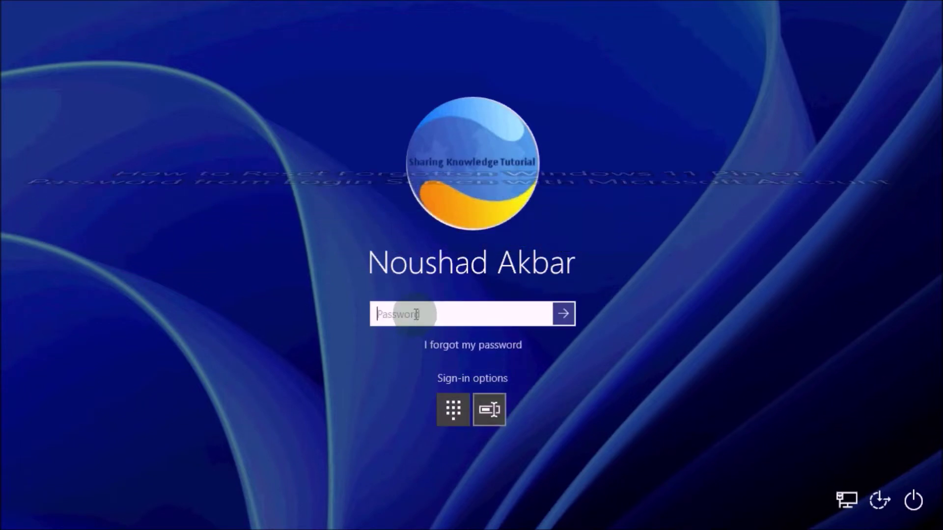
text(•••••••)
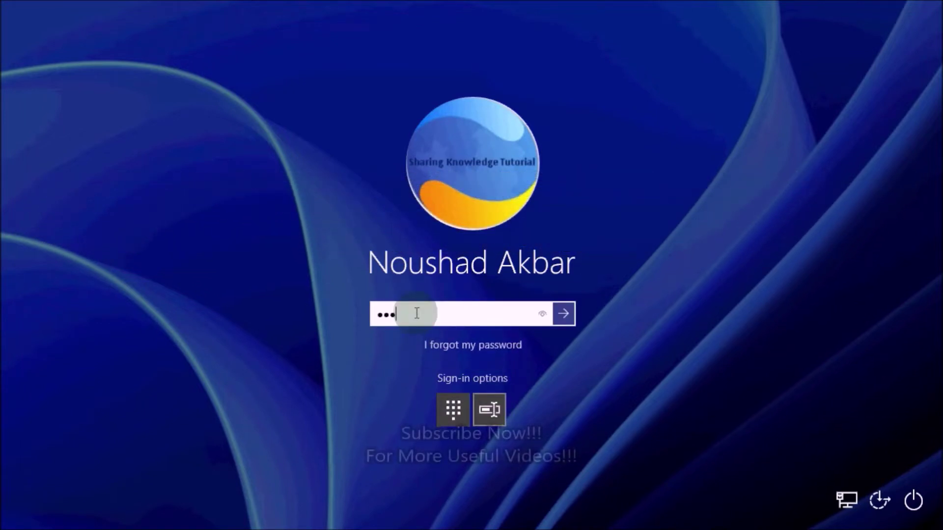
click(563, 313)
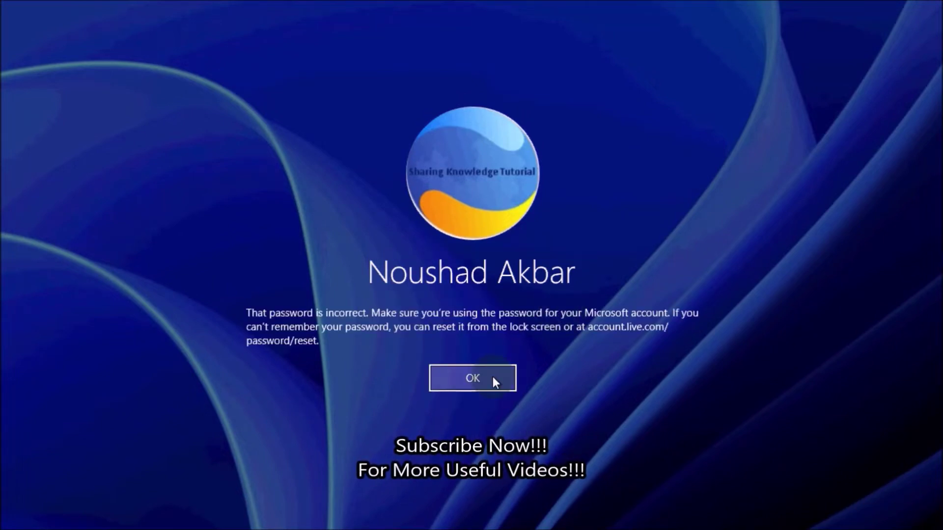
click(493, 378)
click(454, 411)
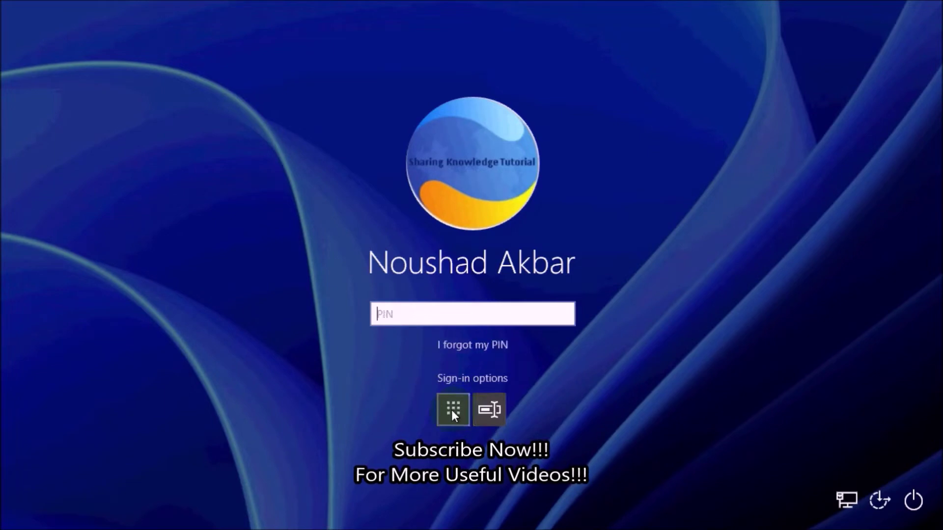
click(475, 379)
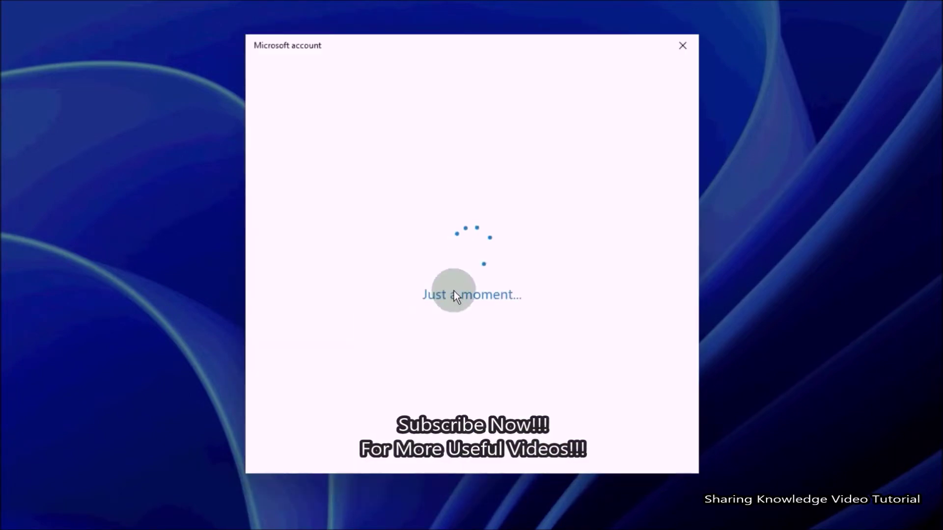
Step: Enter the Microsoft account password on the forgotten-PIN prompt and sign in
key(ctrl+v)
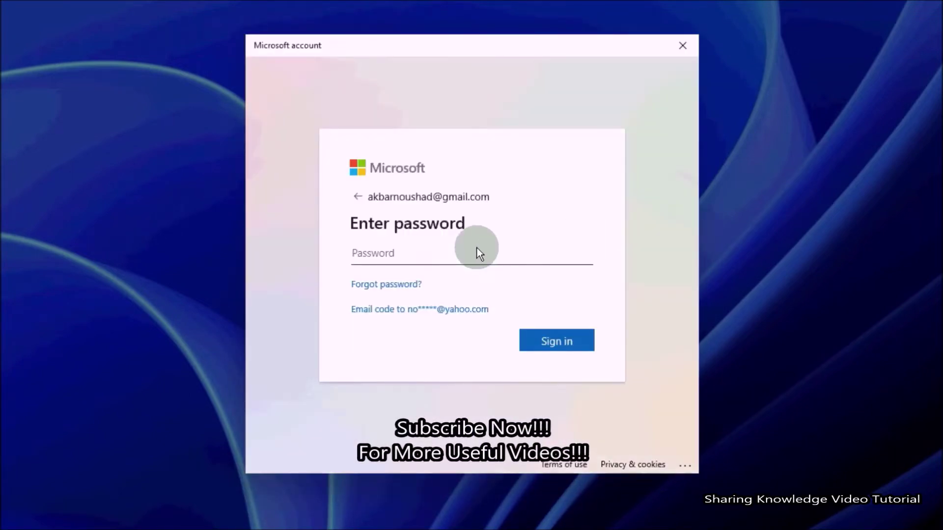
text(a************)
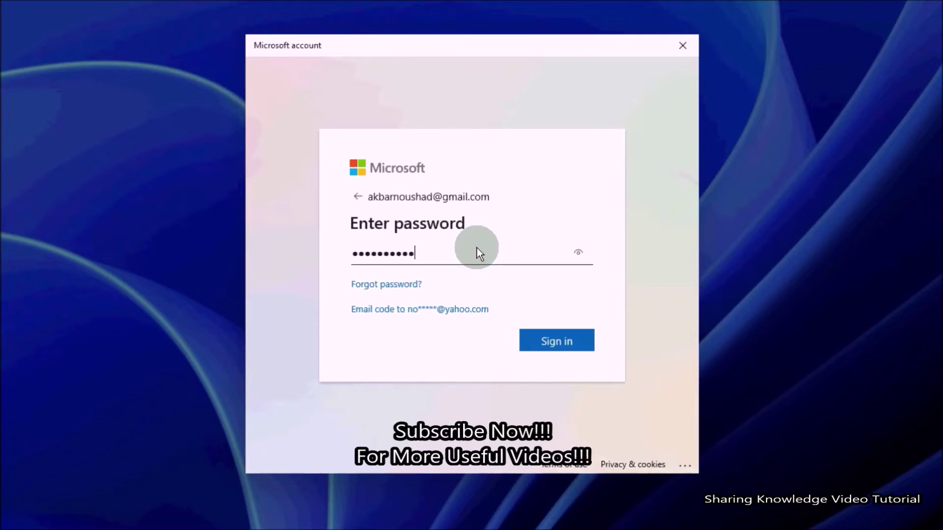
click(545, 341)
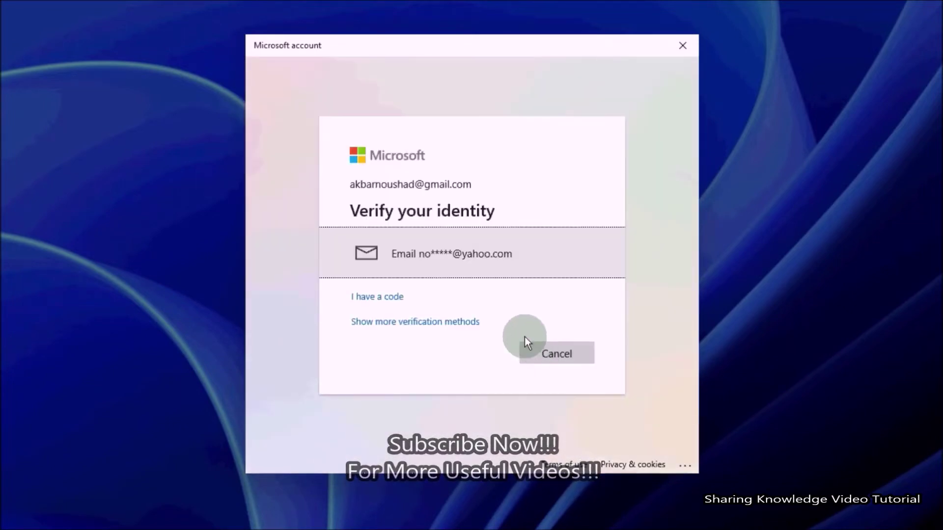
Step: Choose email verification, fill in the recovery address, send the code, and submit it
click(479, 261)
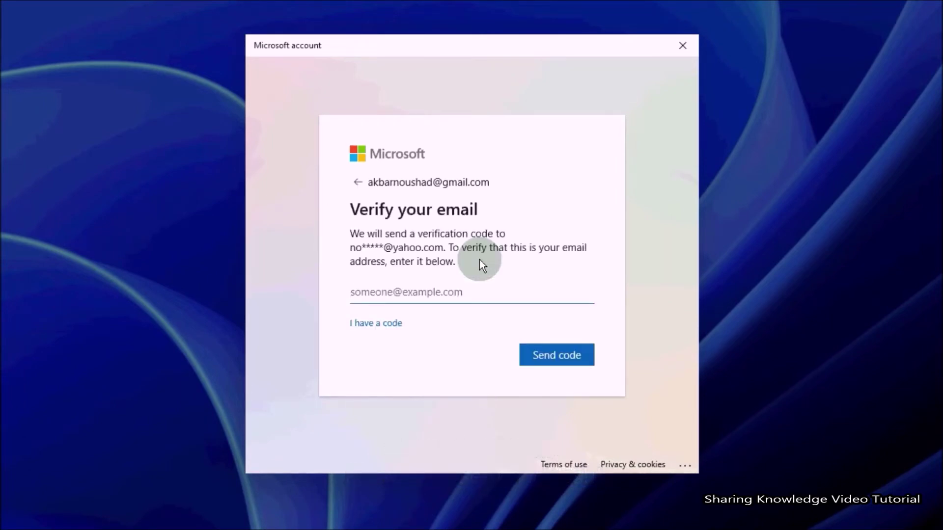
key(ctrl+v)
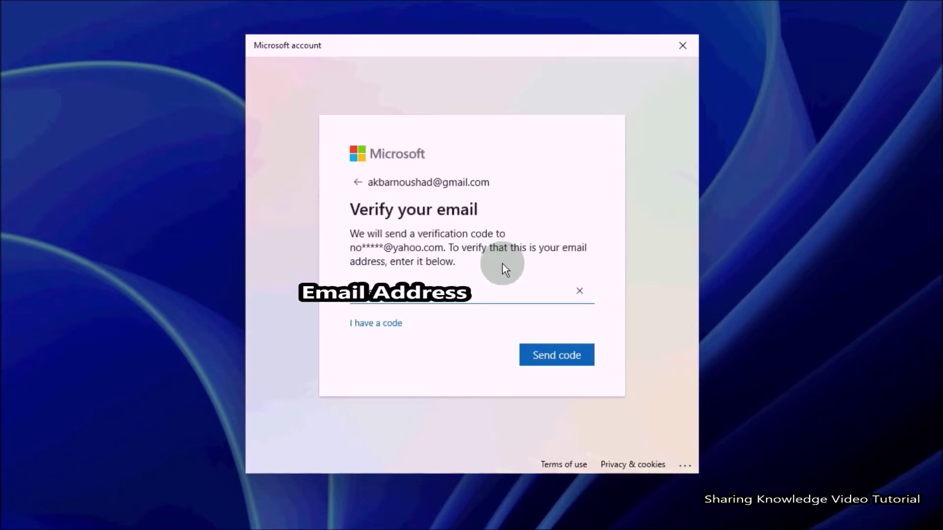
click(554, 354)
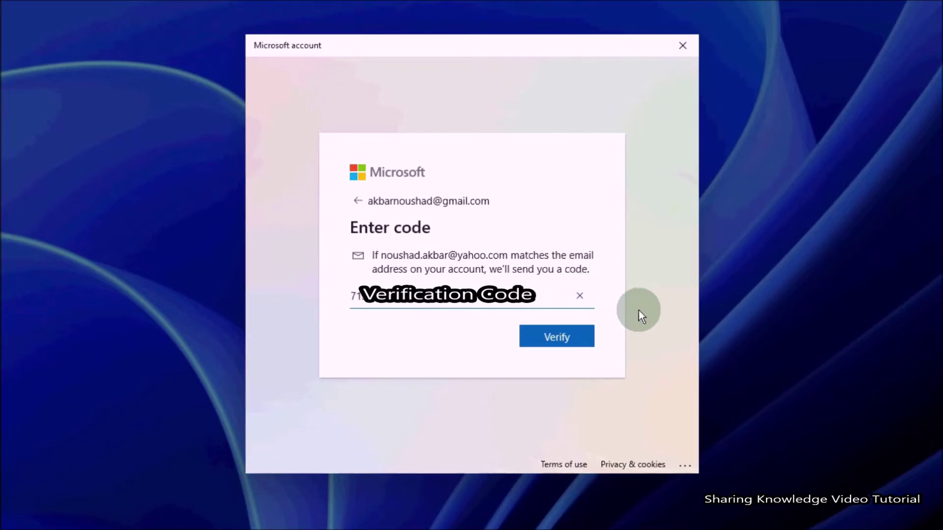
click(553, 335)
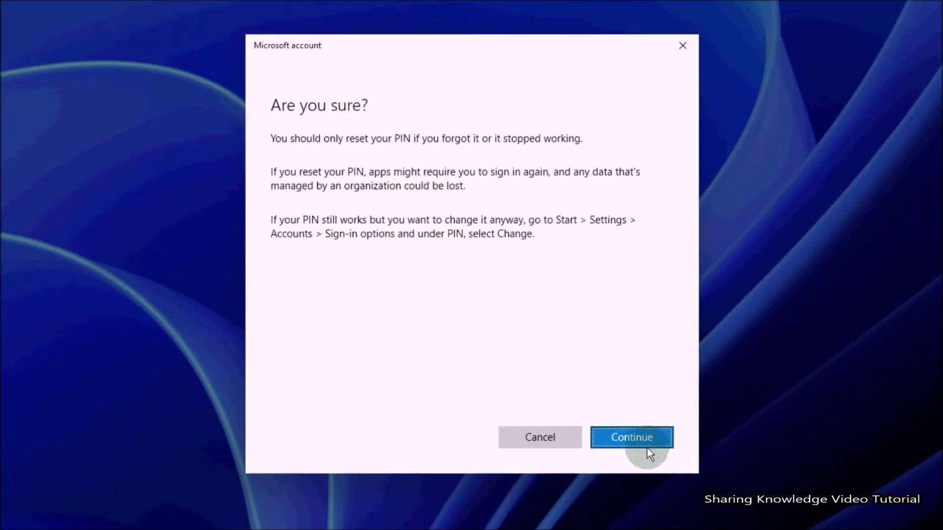
Step: Confirm the PIN reset, then enter and confirm a new six-digit PIN
click(646, 447)
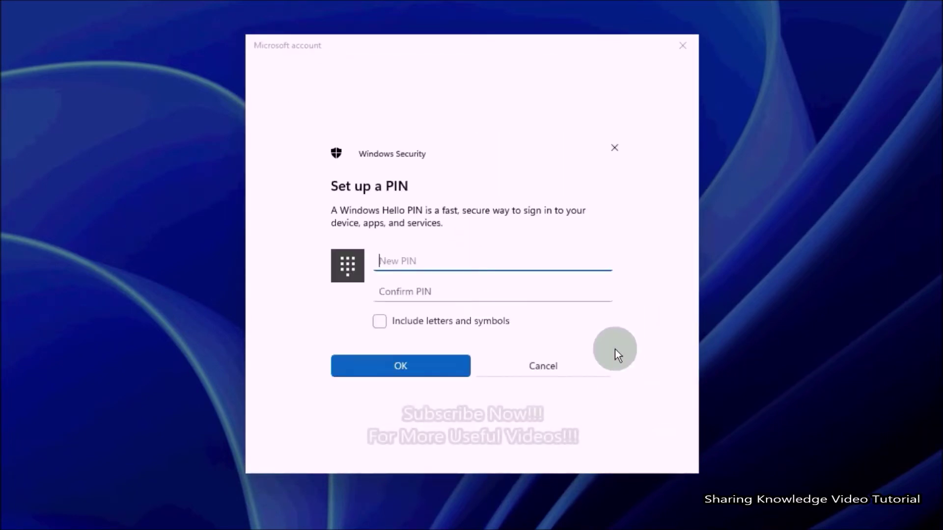
text(123456)
key(Tab)
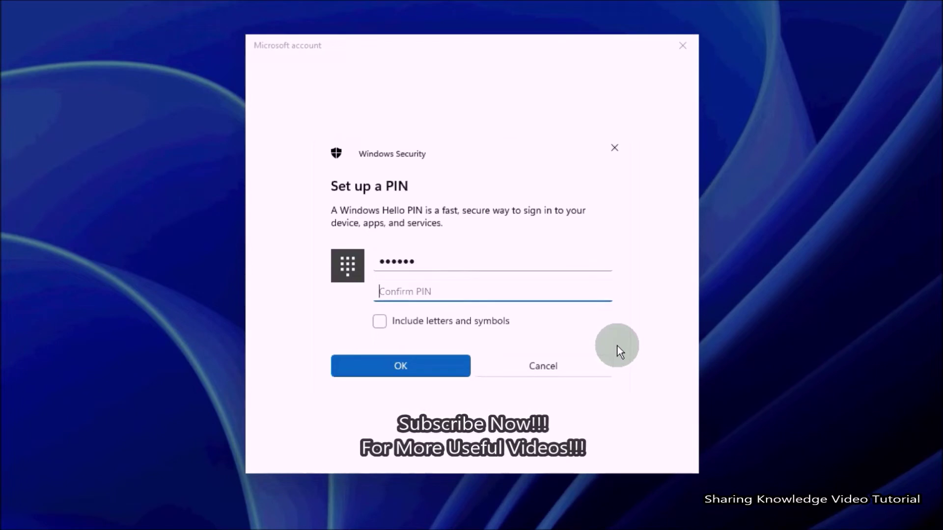
text(123456)
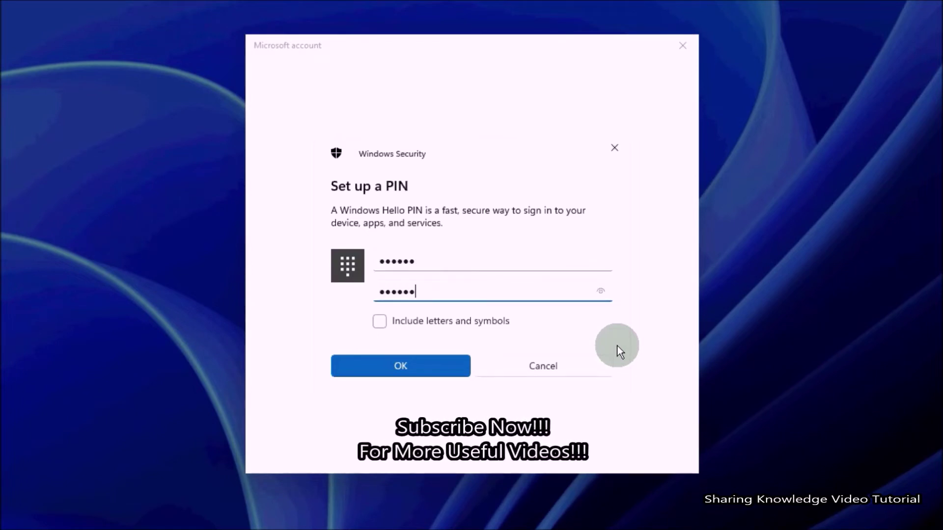
click(414, 366)
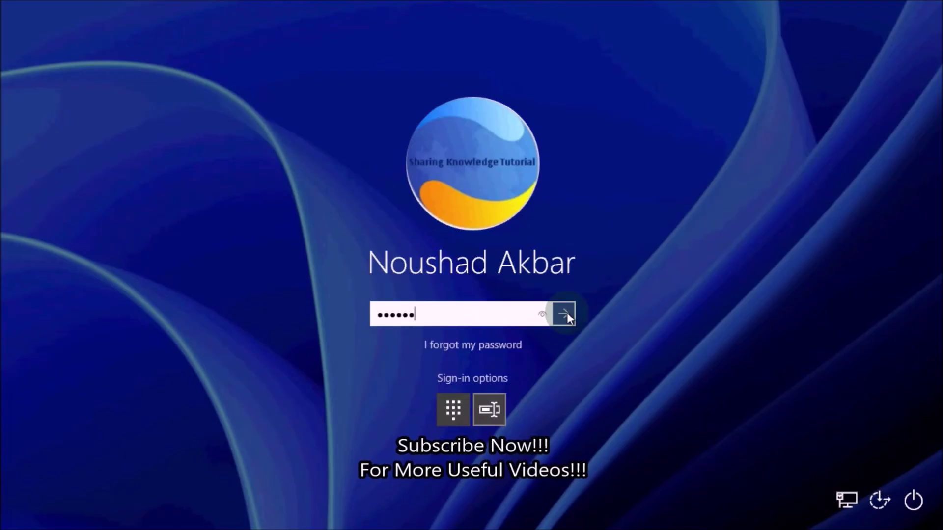
Step: Attempt password sign-in twice, dismissing both incorrect-password messages
click(565, 312)
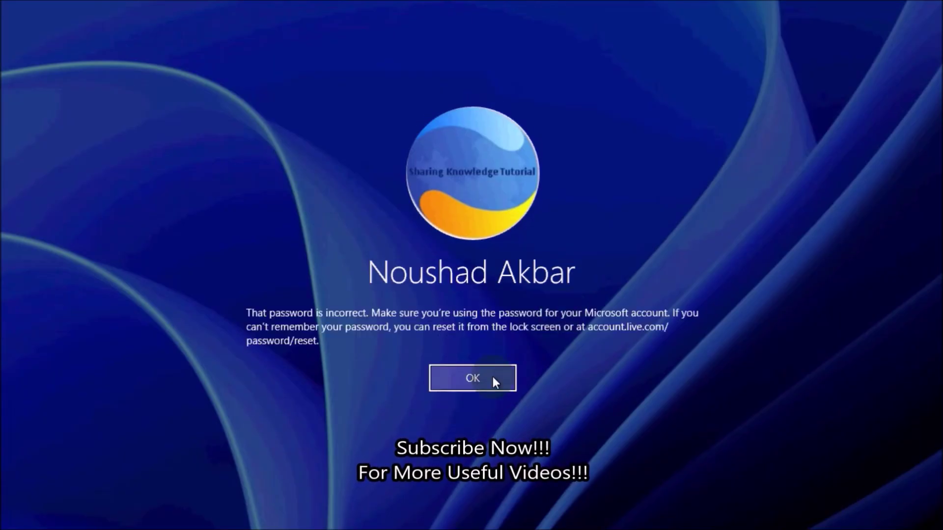
click(493, 379)
text(123456)
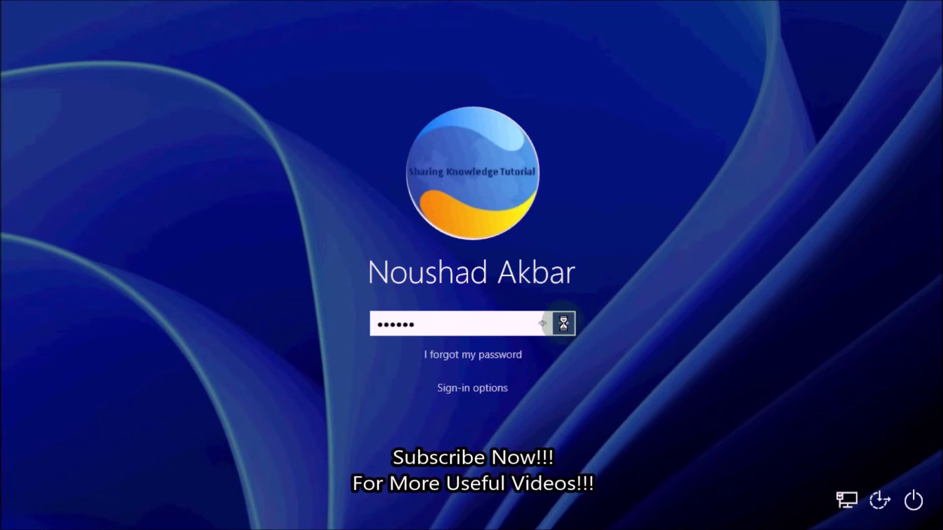
click(564, 323)
click(477, 380)
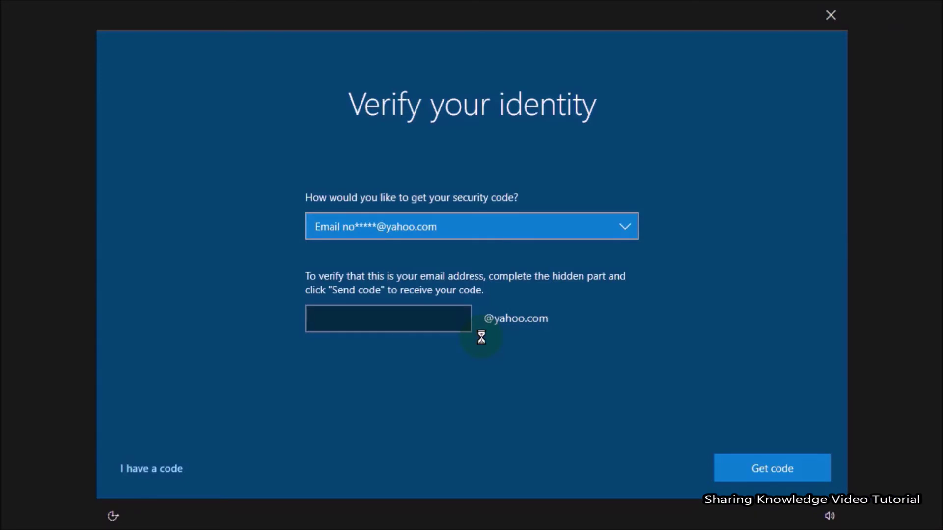
Step: Complete the hidden recovery email, request a security code, and submit the received code
click(369, 317)
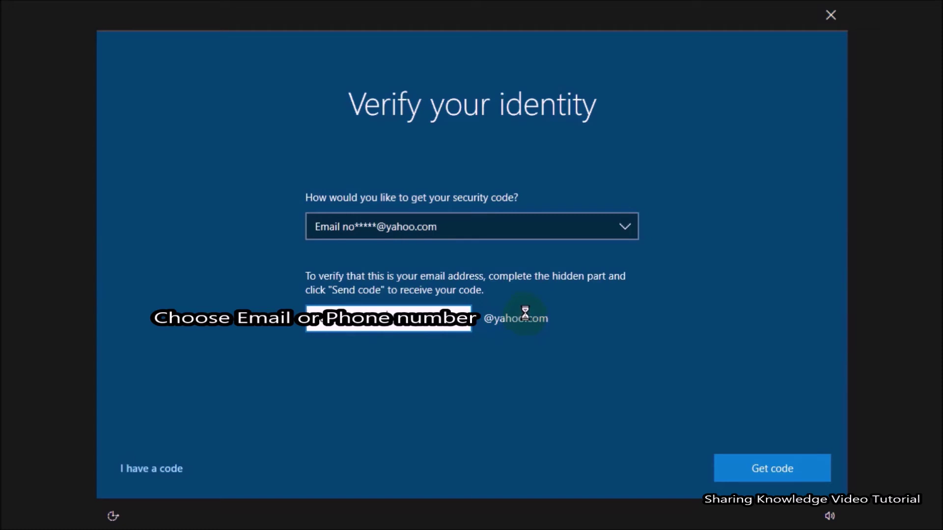
click(751, 469)
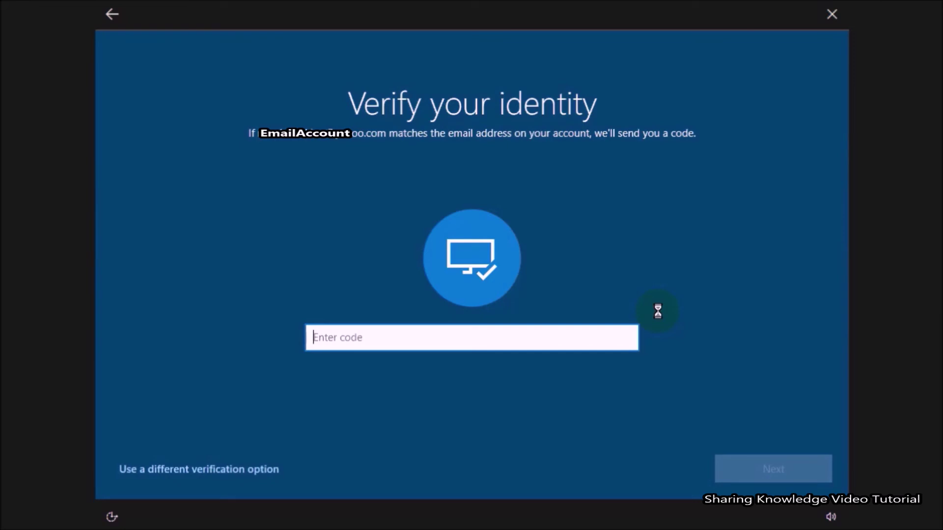
text(1)
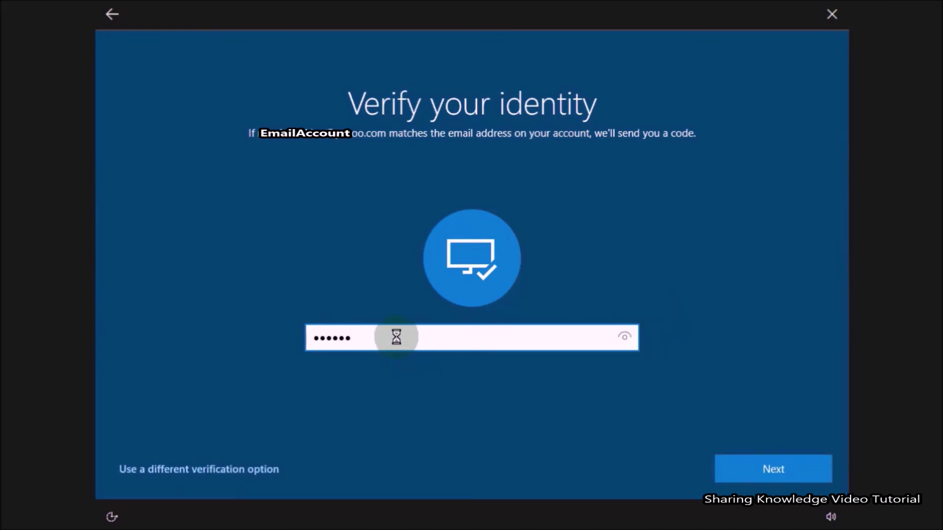
text(1)
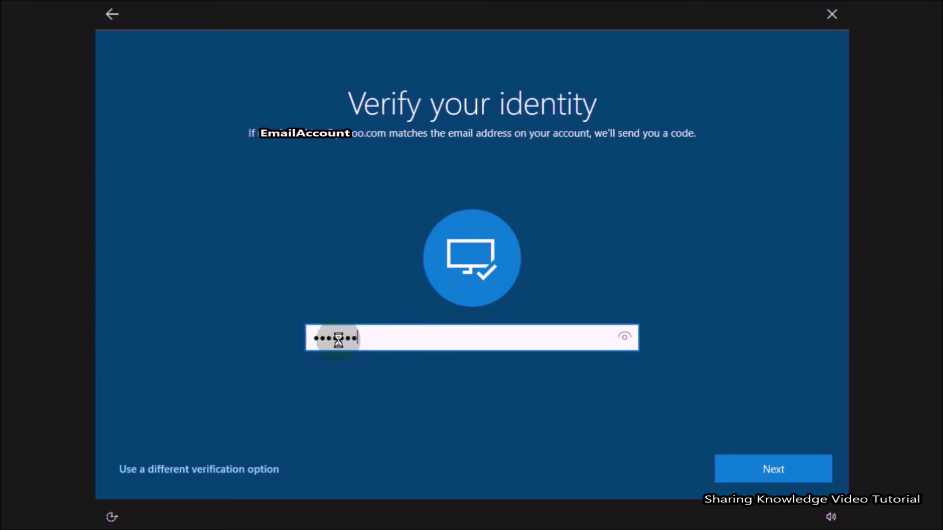
click(766, 470)
Step: Create a new account password, confirm the change, and return to the sign-in screen
click(423, 334)
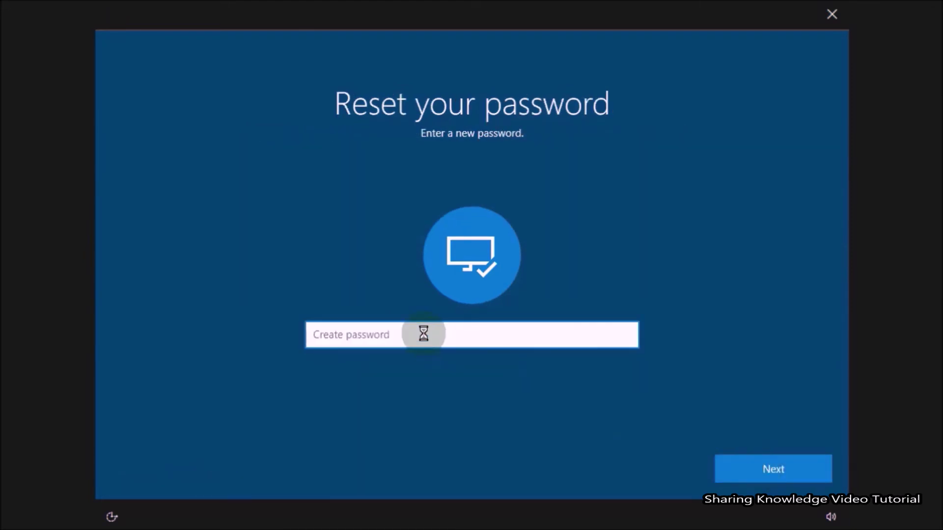
text(12)
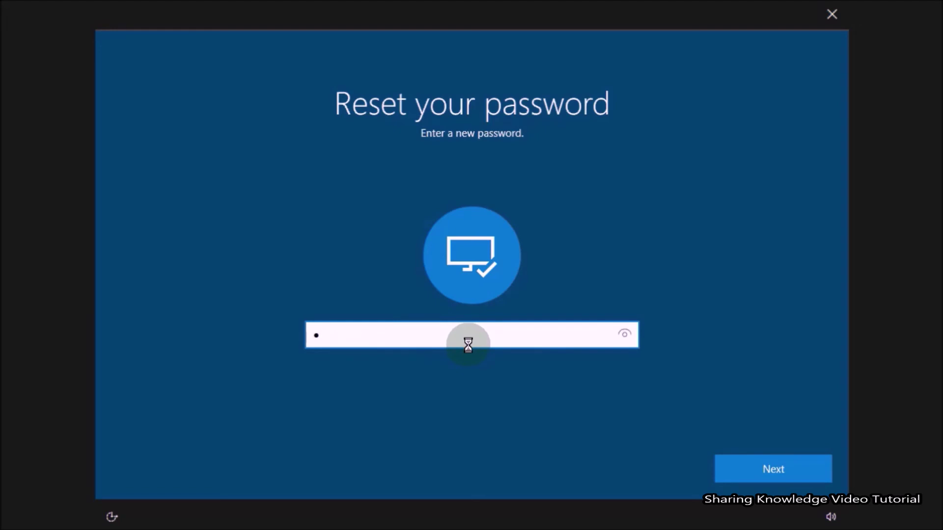
text(34567)
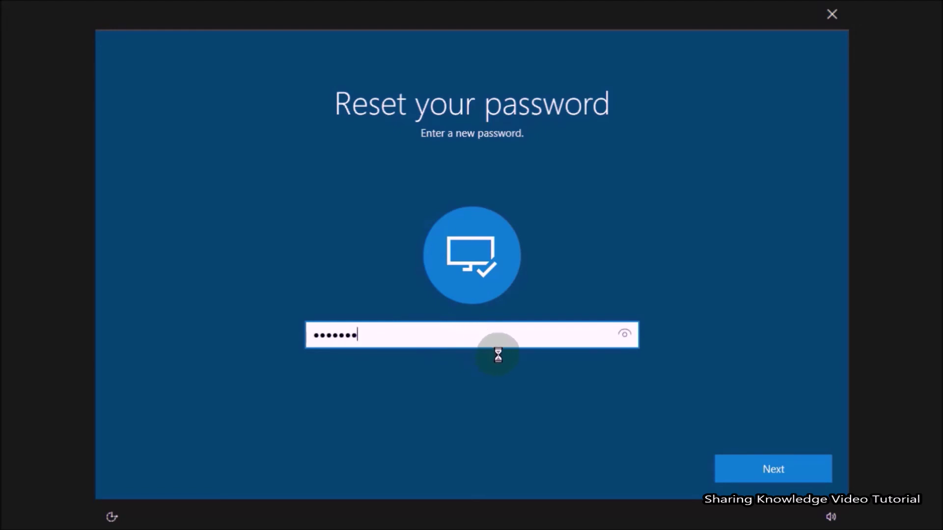
text(89)
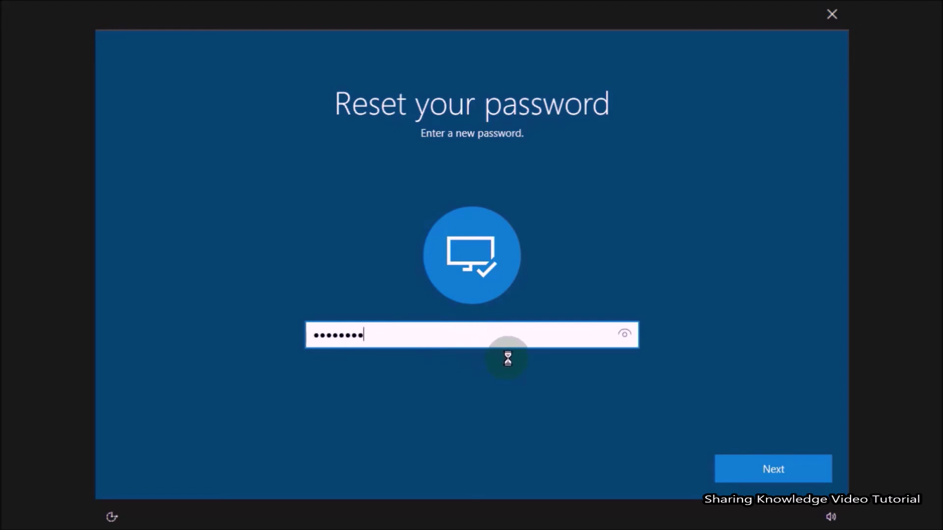
click(757, 471)
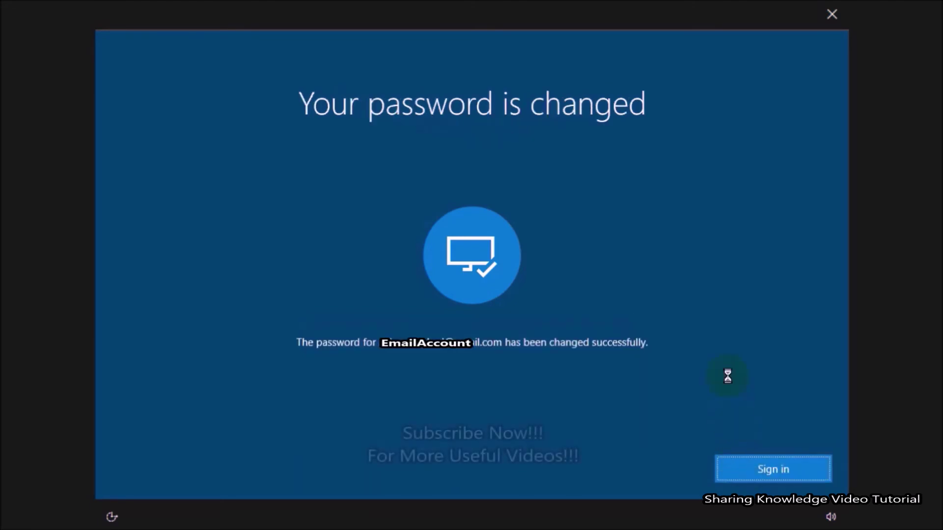
click(771, 468)
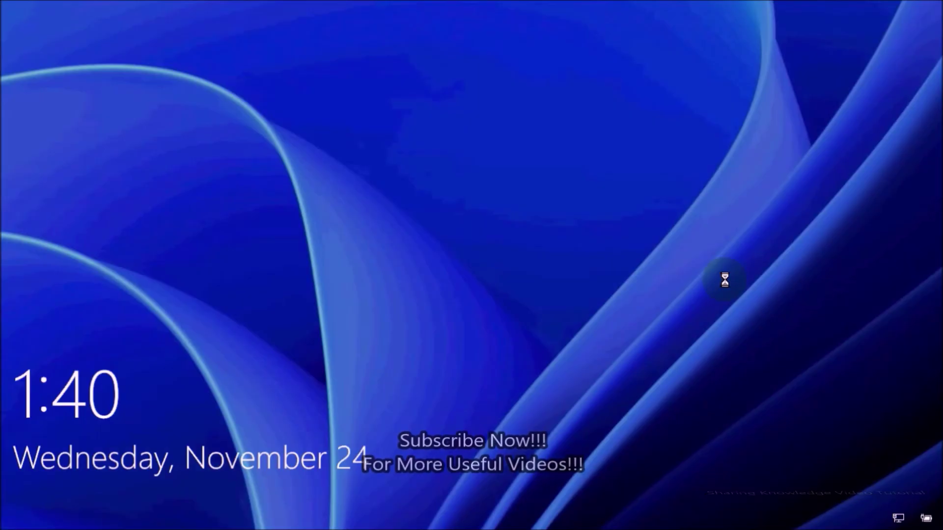
click(724, 280)
Step: Sign in with the new password, then refresh the desktop from its right-click menu
text(•••••)
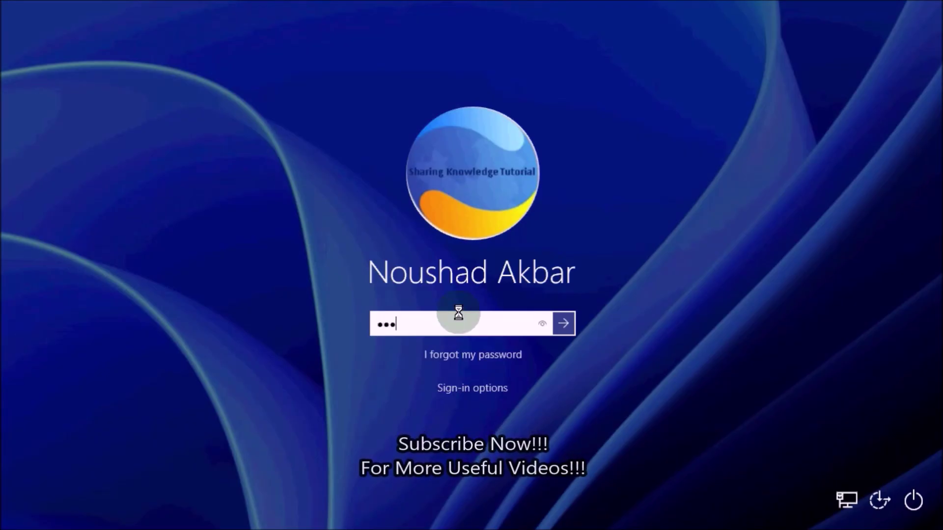
text(•••••)
click(563, 323)
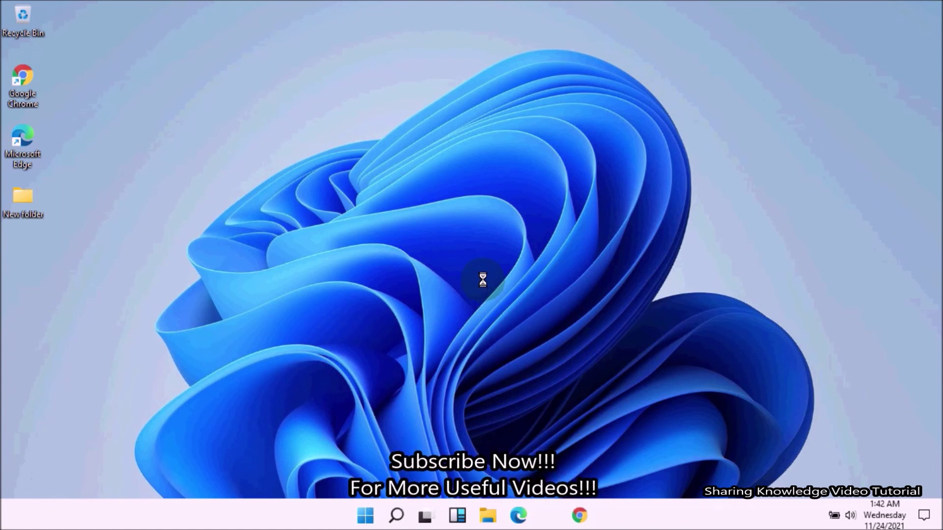
right_click(482, 280)
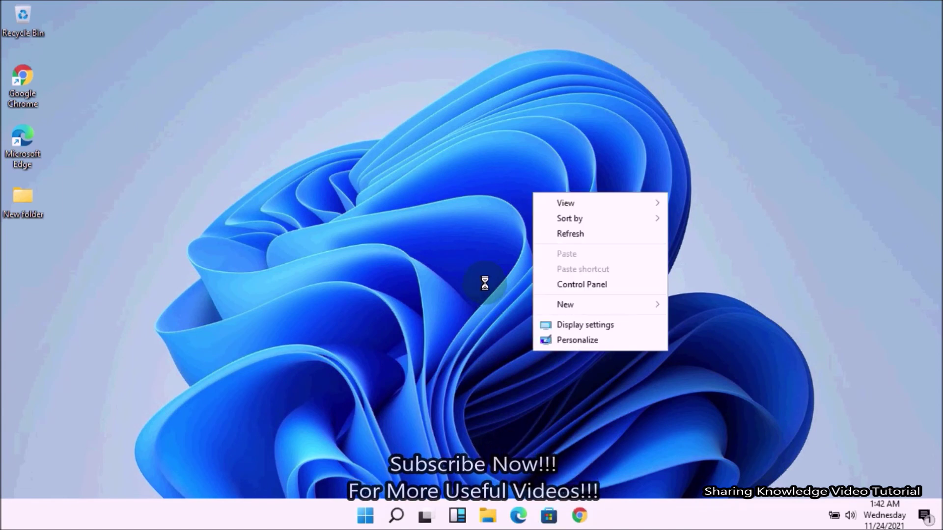
click(568, 233)
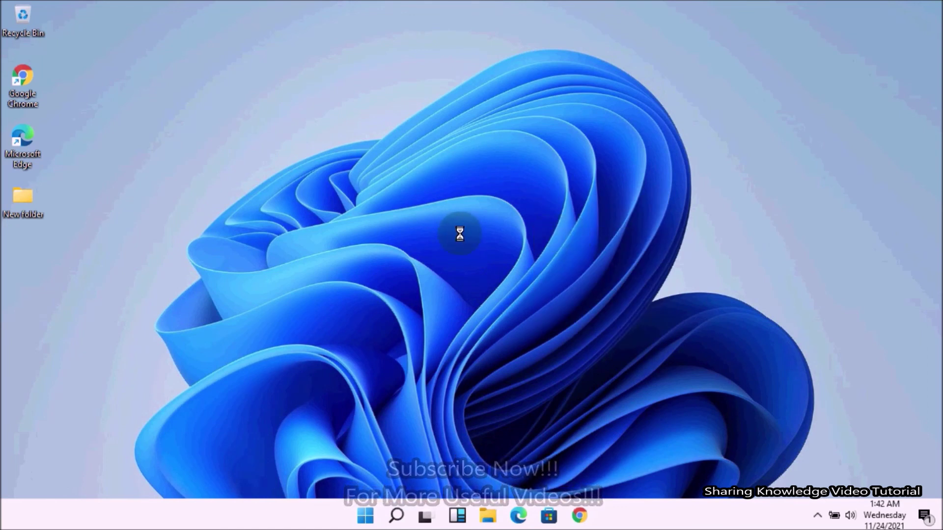